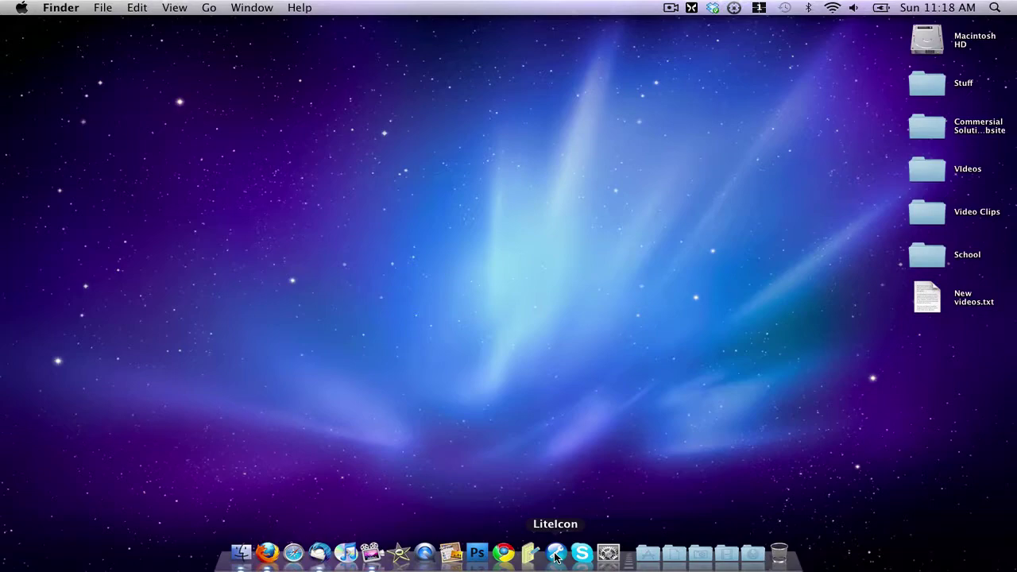
Restore Firefox, check the LiteIcon download page, then return to the Iconfinder search page
{"action": "mouse_move", "coordinate": [1015, 3]}
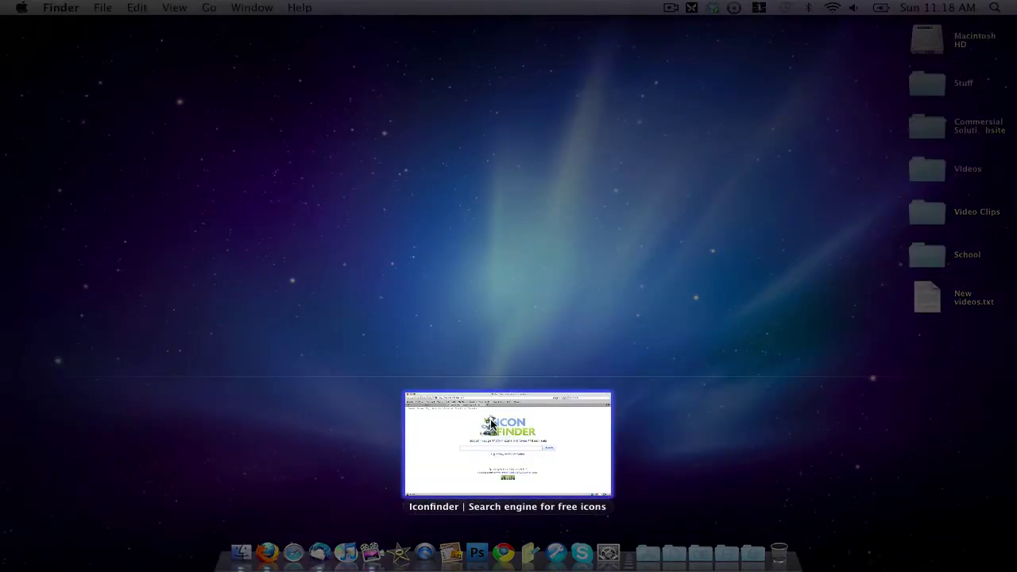
{"action": "left_click", "coordinate": [499, 433]}
{"action": "left_click", "coordinate": [172, 79]}
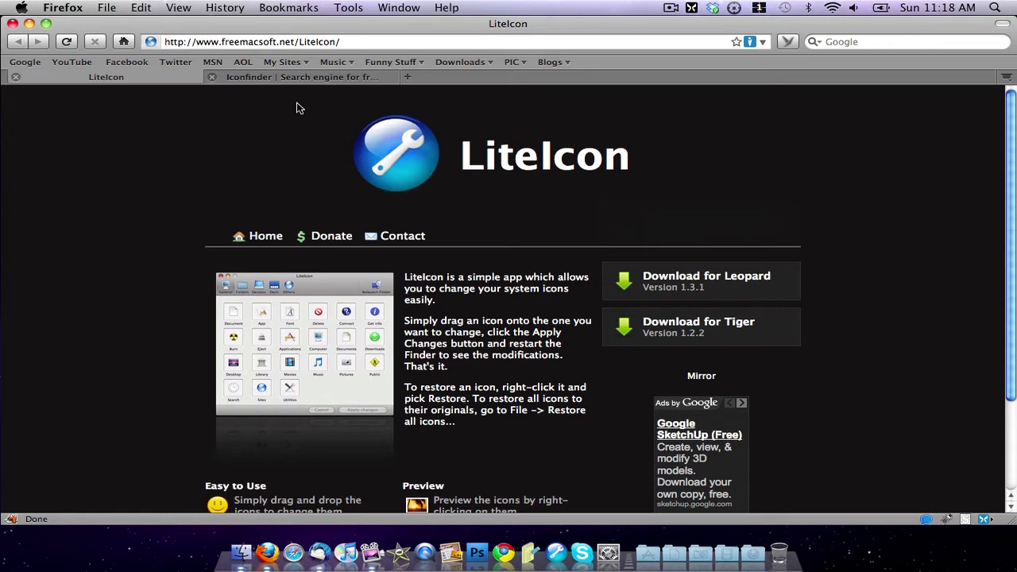
{"action": "left_click", "coordinate": [294, 78]}
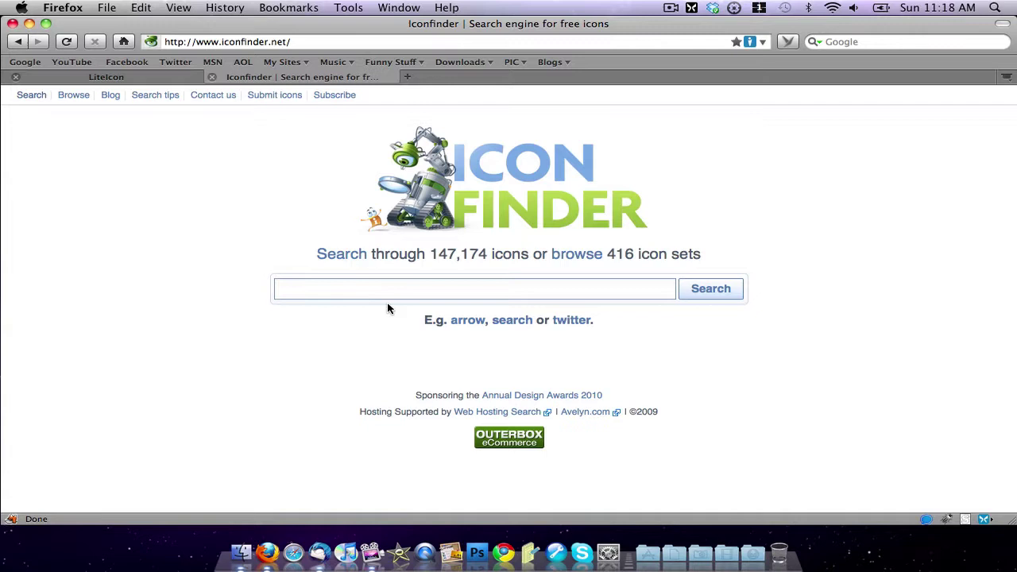
{"action": "left_click", "coordinate": [401, 299]}
{"action": "type", "text": "finder"}
{"action": "key", "text": "Return"}
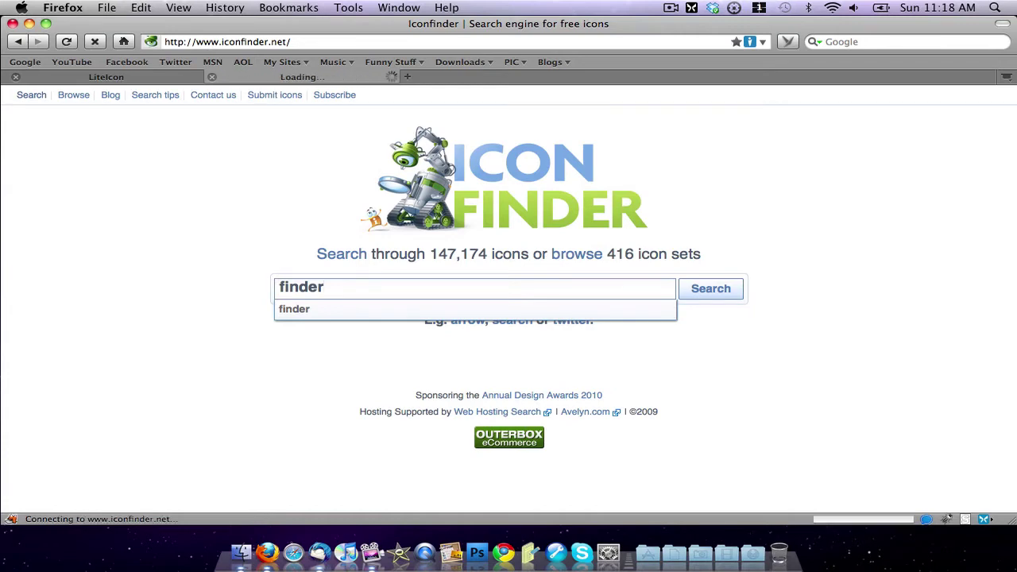
{"action": "scroll", "coordinate": [601, 291], "scroll_direction": "down", "scroll_amount": 3}
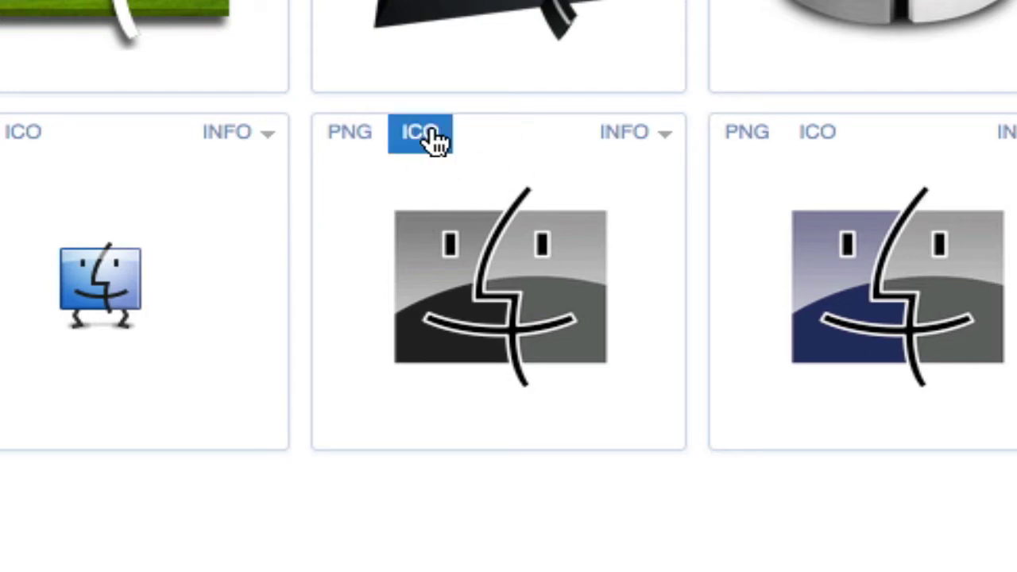
{"action": "left_click", "coordinate": [350, 133]}
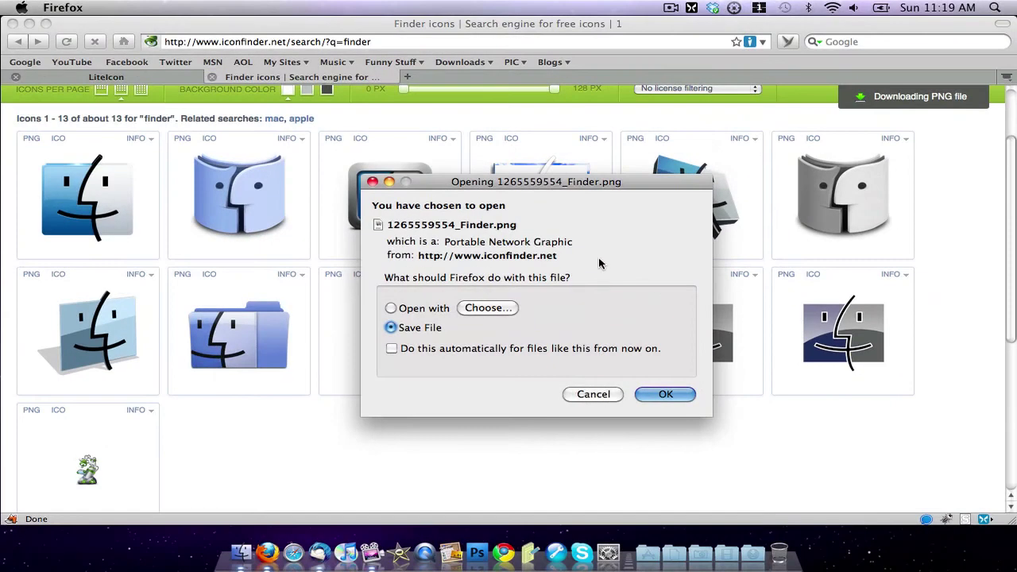
{"action": "left_click", "coordinate": [648, 396]}
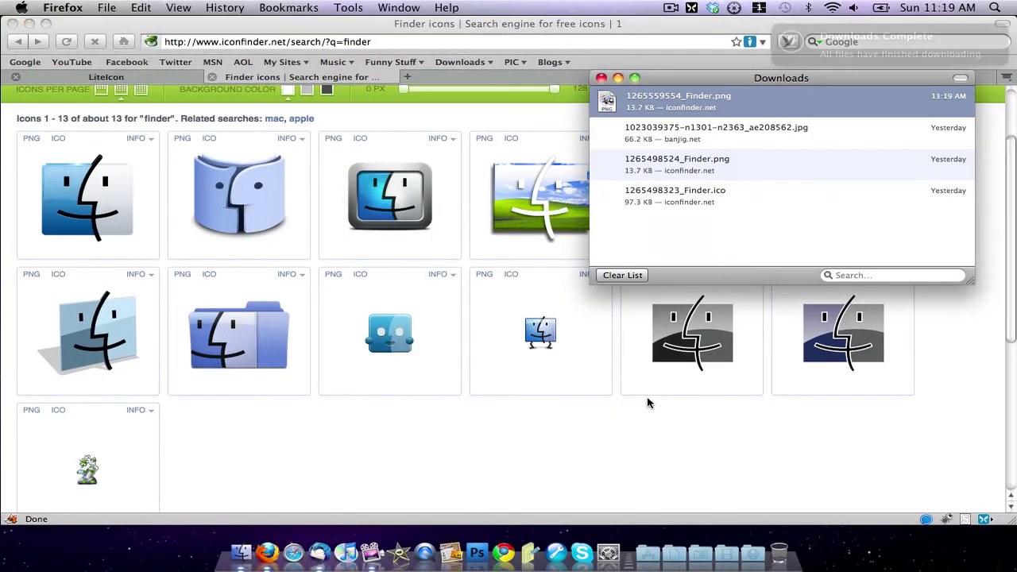
{"action": "left_click", "coordinate": [601, 78]}
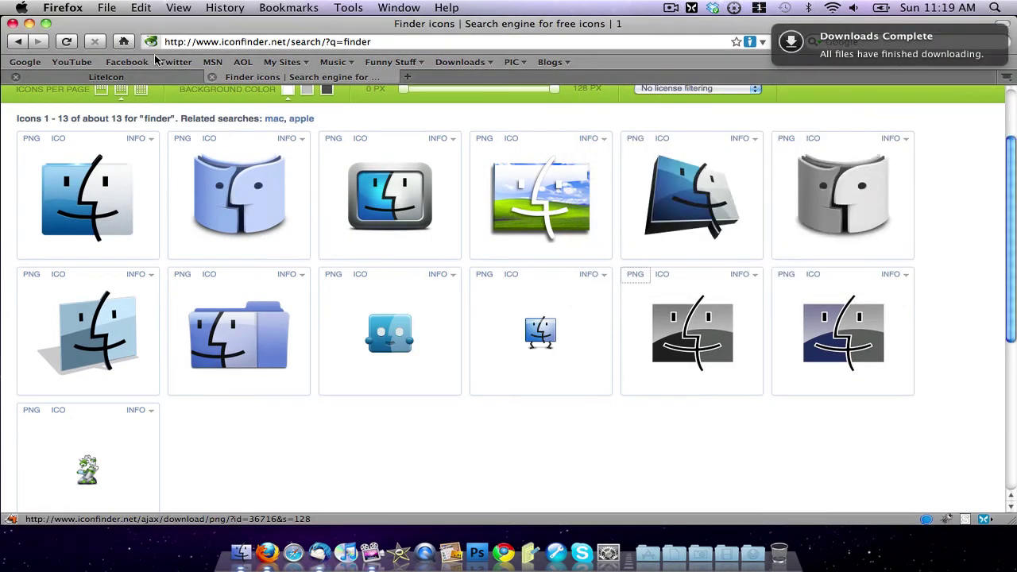
Minimize Firefox, launch LiteIcon, and browse Folders and Devices to reach the Dock icon list
{"action": "left_click", "coordinate": [31, 24]}
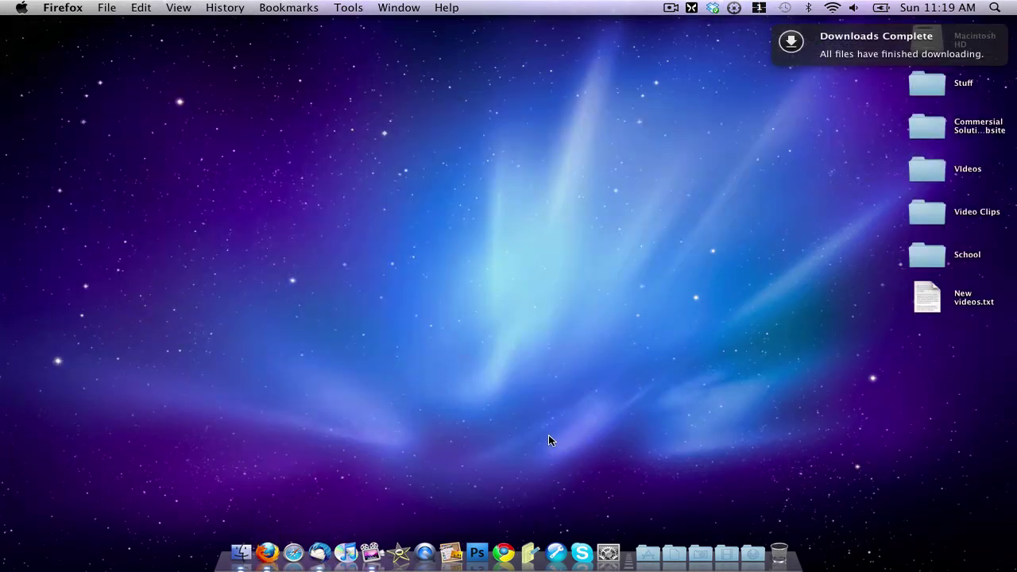
{"action": "left_click", "coordinate": [556, 552]}
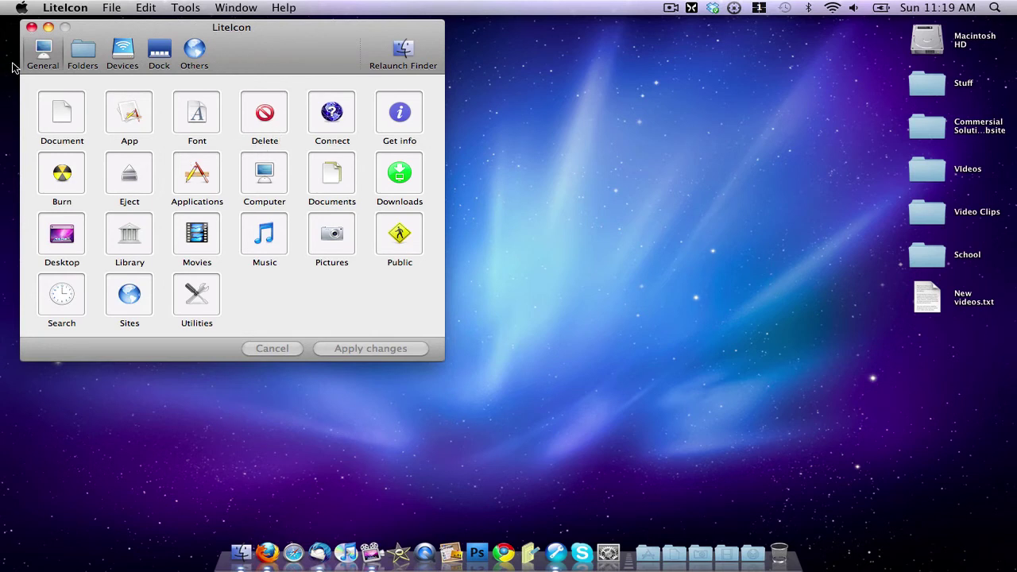
{"action": "left_click", "coordinate": [85, 51]}
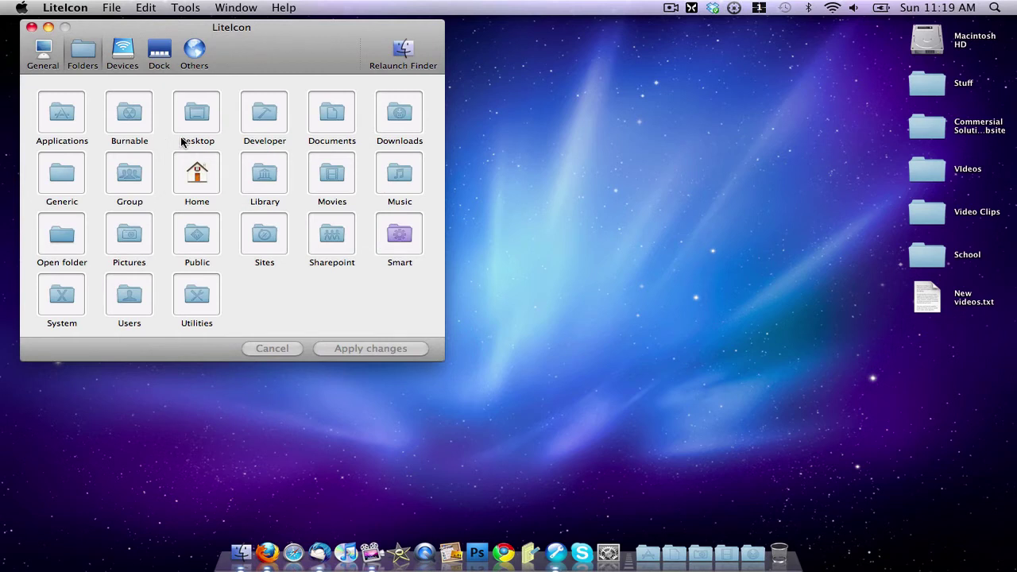
{"action": "left_click", "coordinate": [124, 55]}
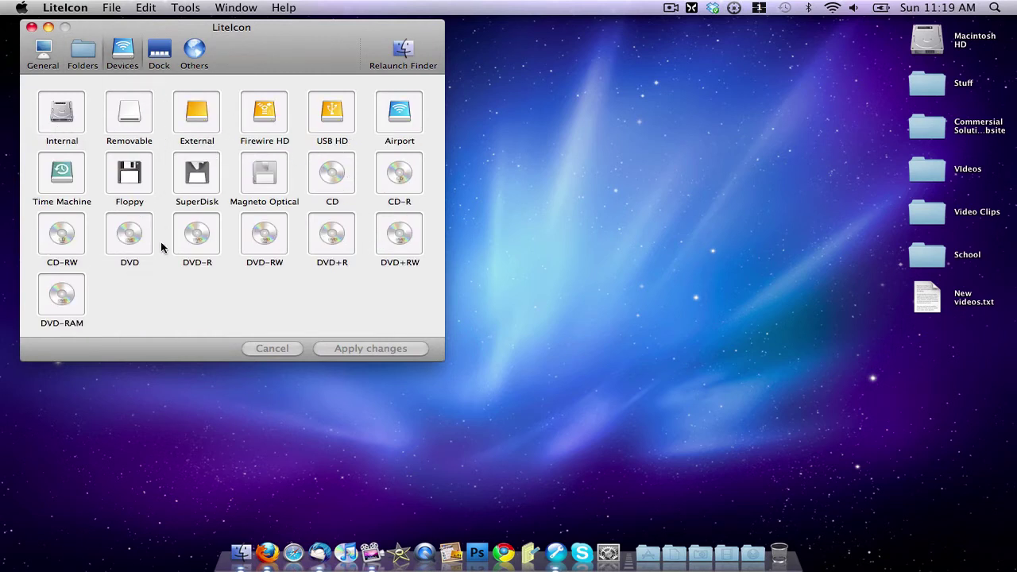
{"action": "left_click", "coordinate": [159, 54]}
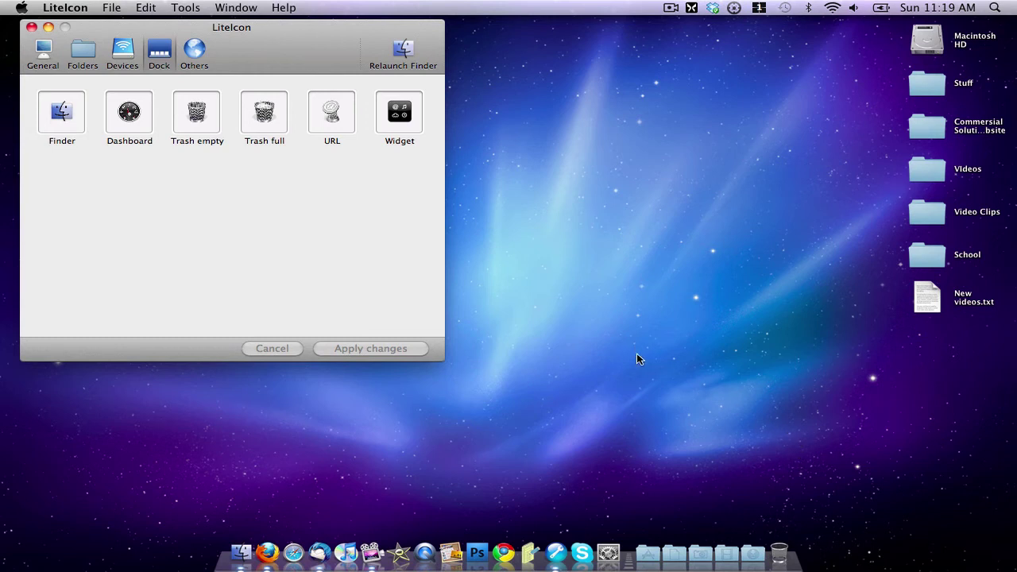
{"action": "left_click", "coordinate": [752, 552]}
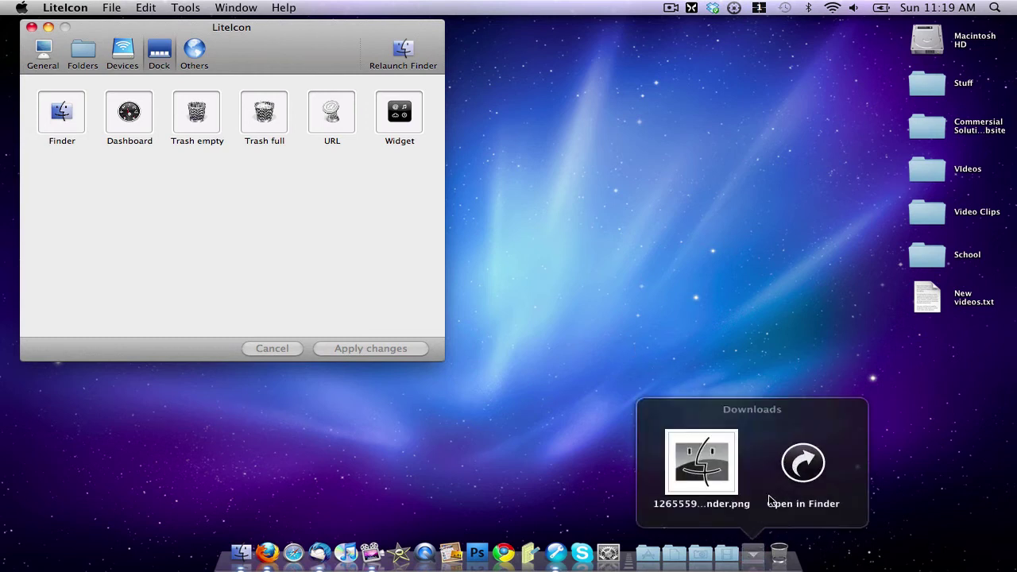
{"action": "left_click", "coordinate": [799, 457]}
{"action": "left_click_drag", "start_coordinate": [441, 23], "coordinate": [847, 31]}
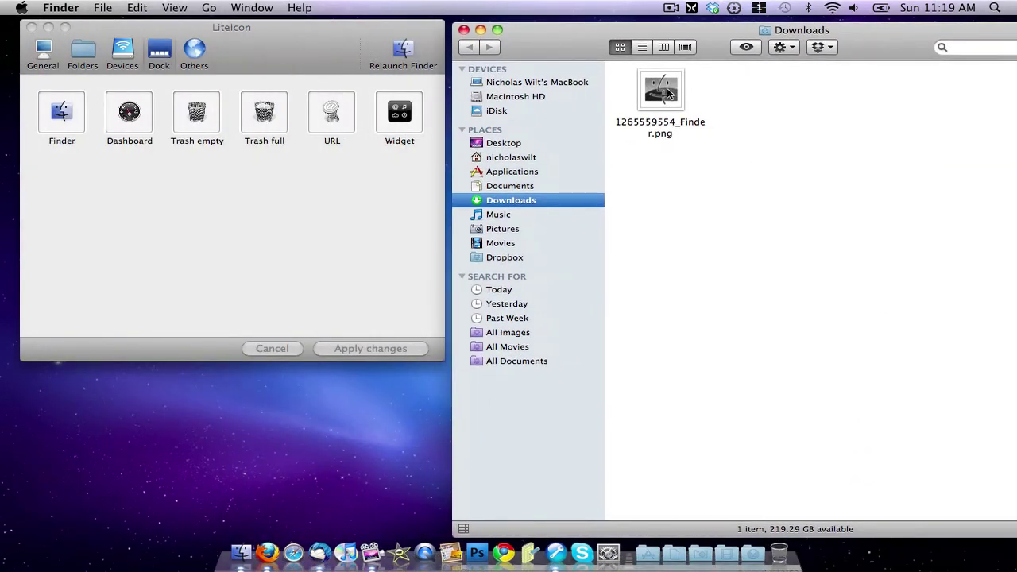
{"action": "left_click_drag", "start_coordinate": [661, 93], "coordinate": [69, 113]}
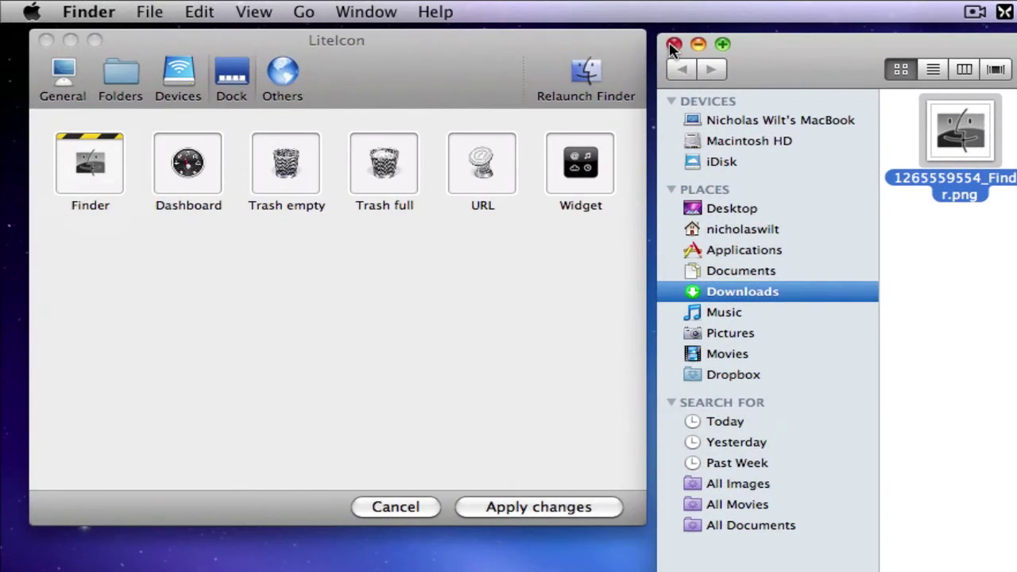
{"action": "left_click", "coordinate": [674, 44]}
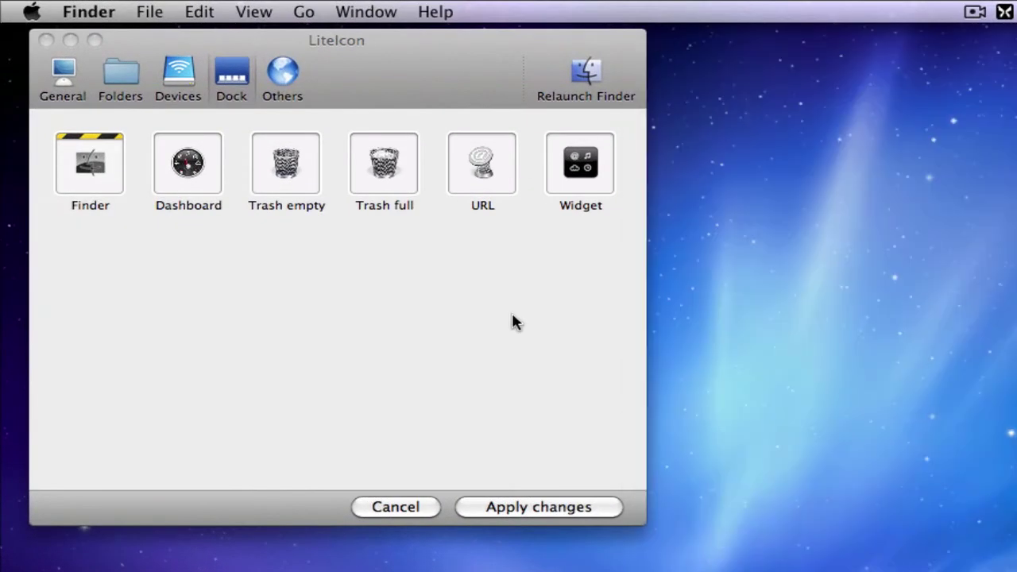
Apply the icon change, authorizing it with the administrator password
{"action": "left_click", "coordinate": [524, 509]}
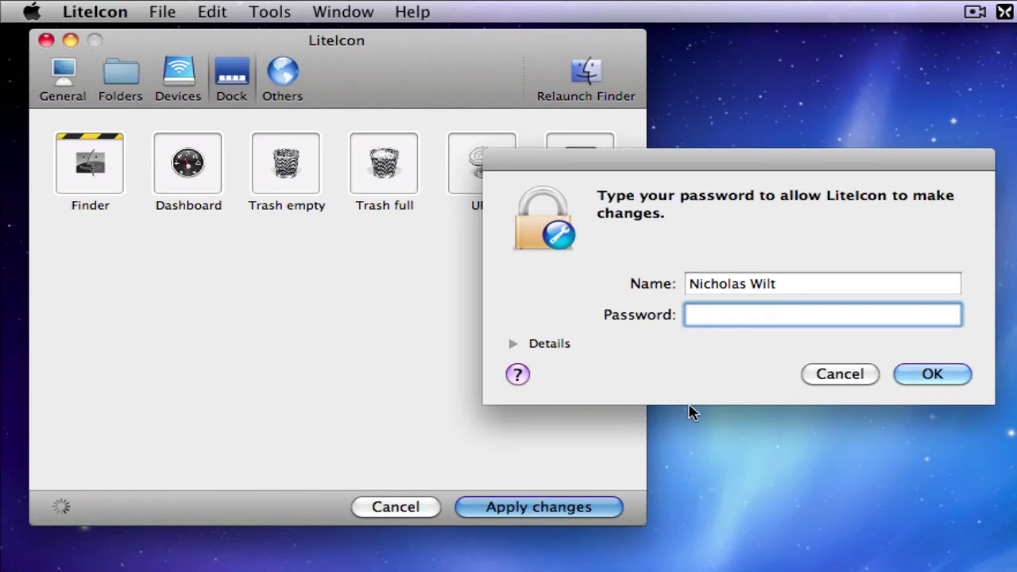
{"action": "type", "text": "••••••••"}
{"action": "key", "text": "Return"}
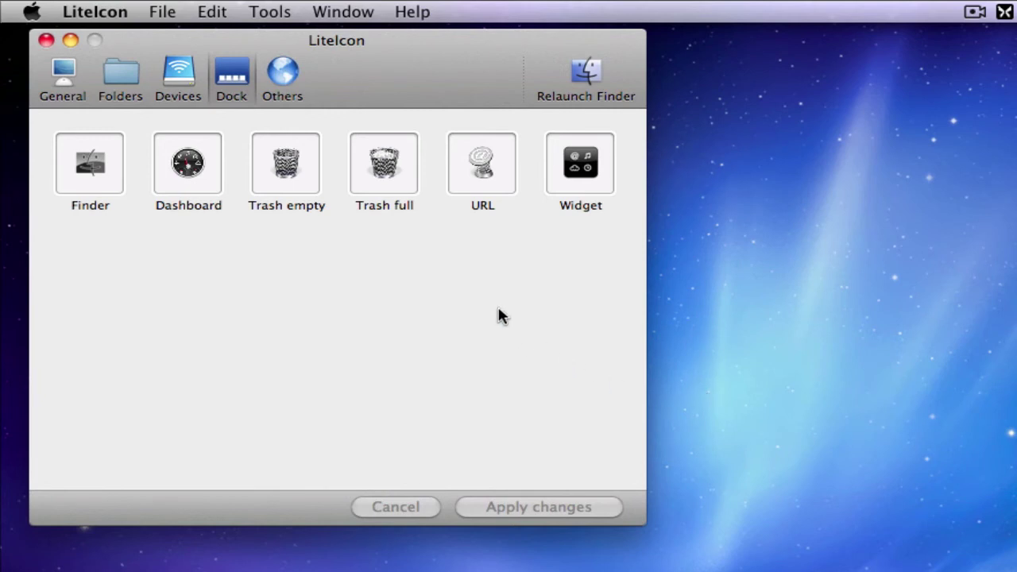
Relaunch Finder so the Dock shows the gray icon, then close LiteIcon and minimize Firefox
{"action": "left_click", "coordinate": [587, 79]}
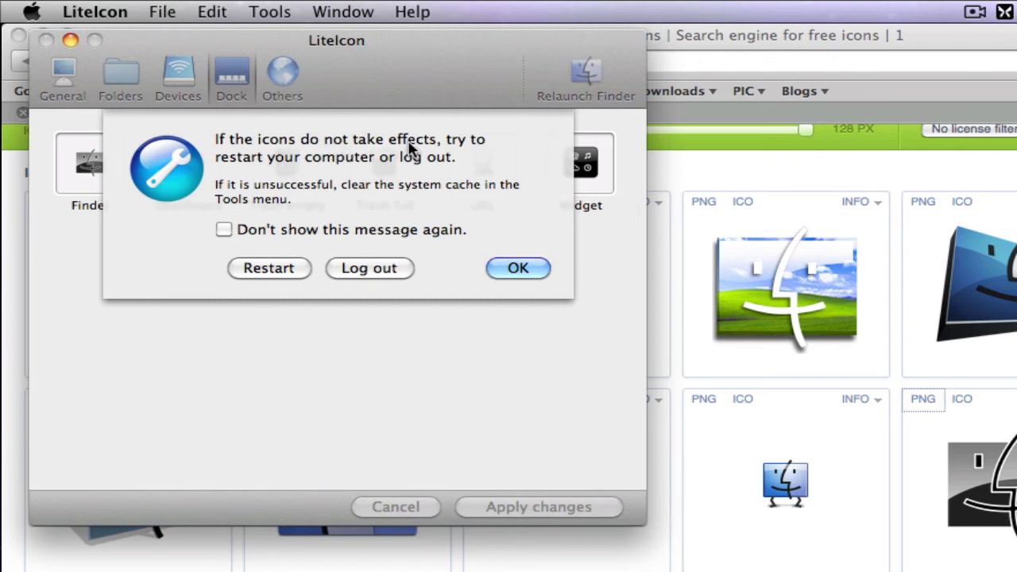
{"action": "left_click", "coordinate": [517, 269]}
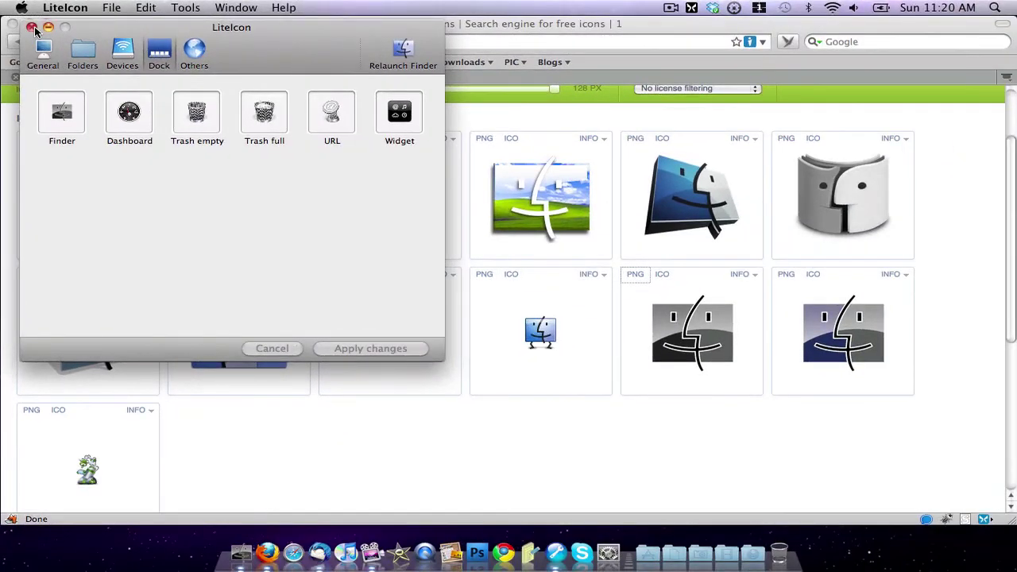
{"action": "left_click", "coordinate": [33, 27]}
{"action": "left_click", "coordinate": [29, 24]}
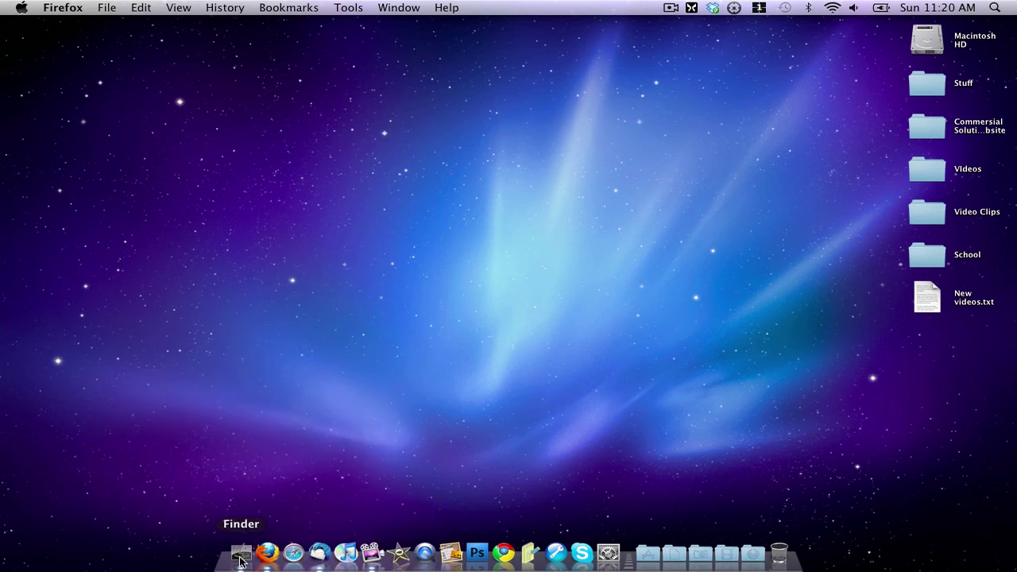
{"action": "left_click", "coordinate": [558, 553]}
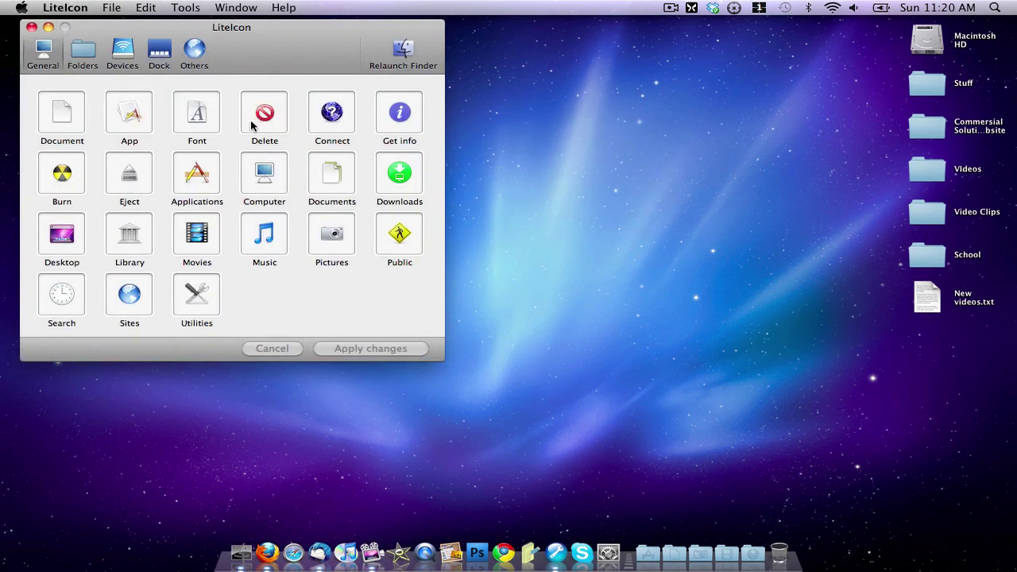
{"action": "left_click", "coordinate": [31, 27]}
{"action": "left_click", "coordinate": [456, 179]}
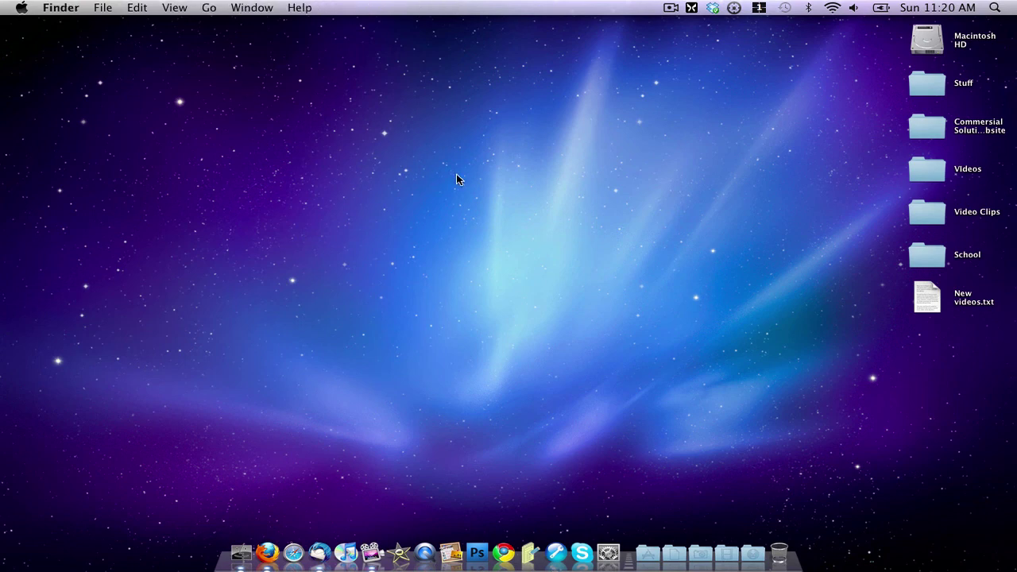